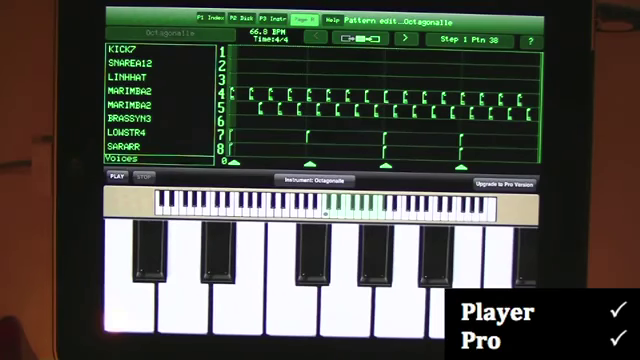
Play the Octagonalle pattern on Page R, then scroll through the CMI IIX disk library.
click(117, 176)
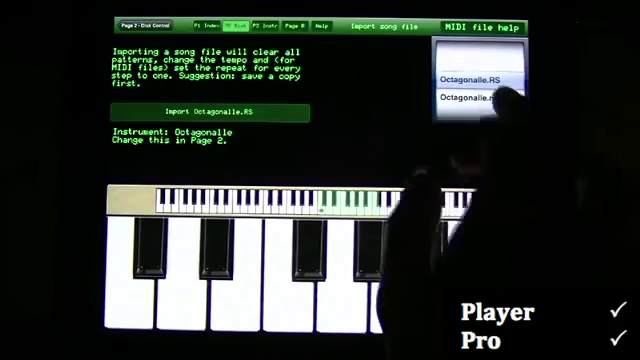
drag(470, 97, 470, 75)
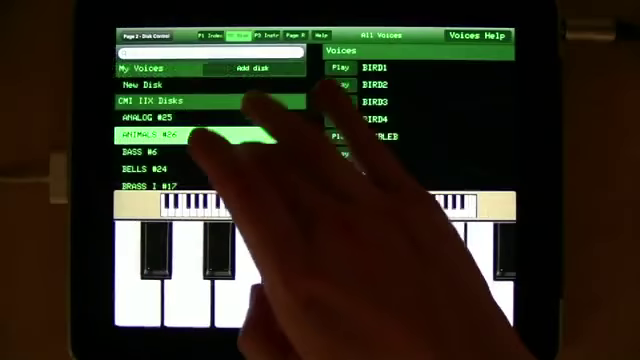
drag(240, 150, 240, 80)
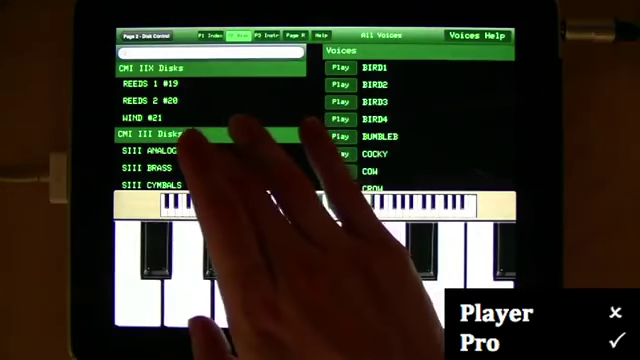
Browse the SIII ANALOG synth voices, then list the SIII EFFECTS disk's effect voices.
click(155, 150)
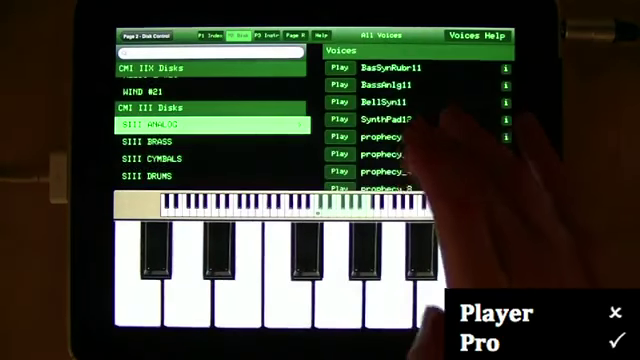
drag(410, 160, 410, 120)
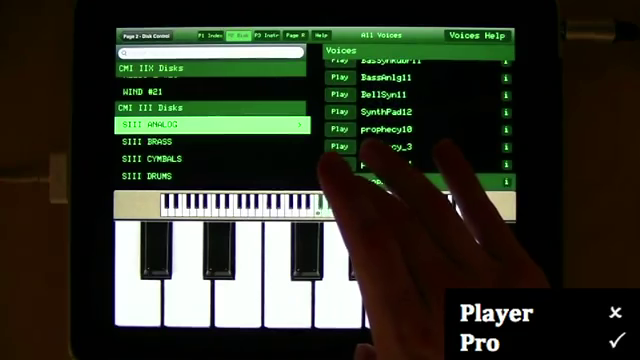
drag(200, 160, 200, 110)
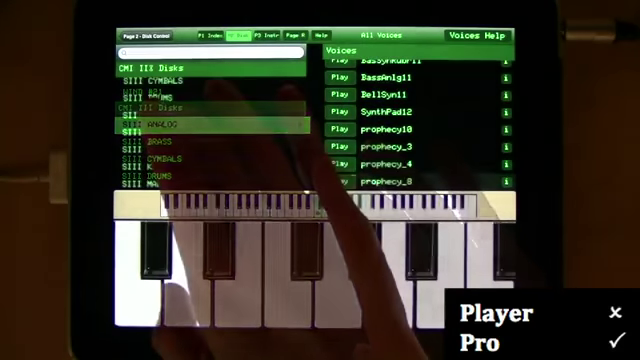
click(155, 124)
drag(410, 150, 410, 98)
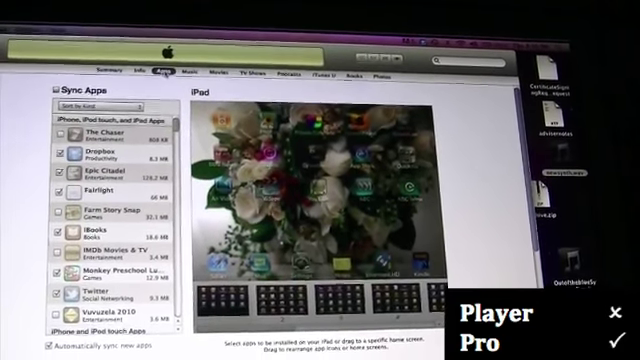
scroll(300, 220, down, 8)
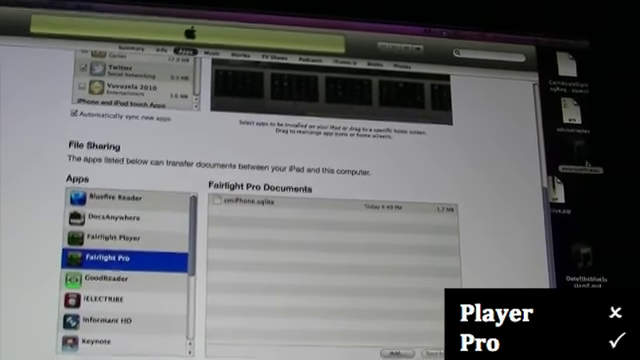
Drag newsynth.wav into Fairlight Pro's Documents in iTunes File Sharing.
drag(541, 183, 350, 215)
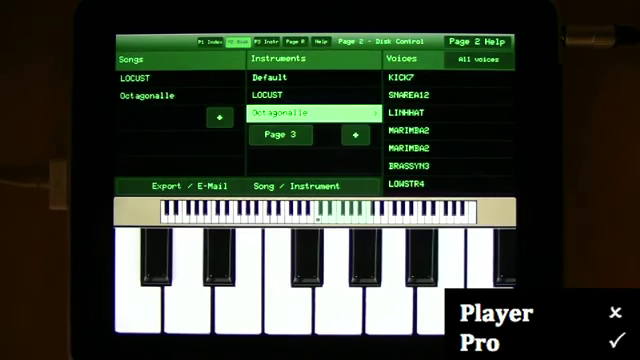
Swap Octagonalle's fifth voice from MARIMBA2 to Horns11, then bring up the add-song options.
click(280, 134)
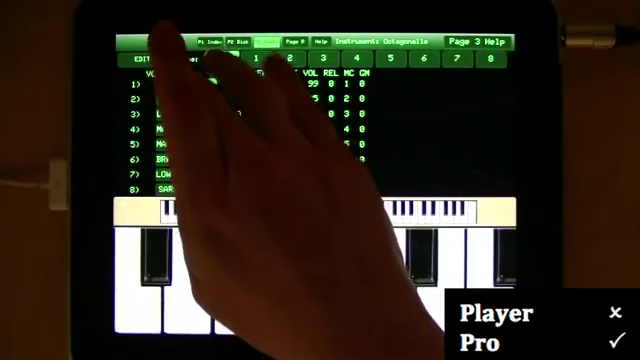
click(142, 58)
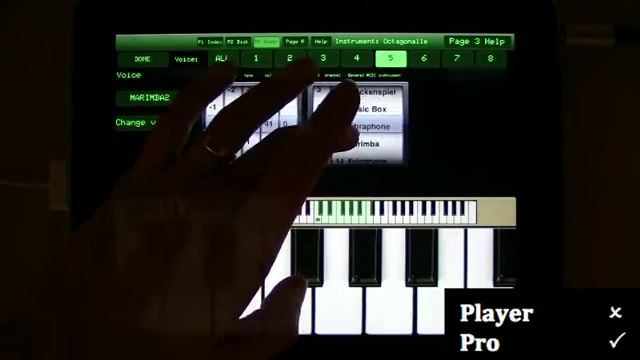
click(295, 42)
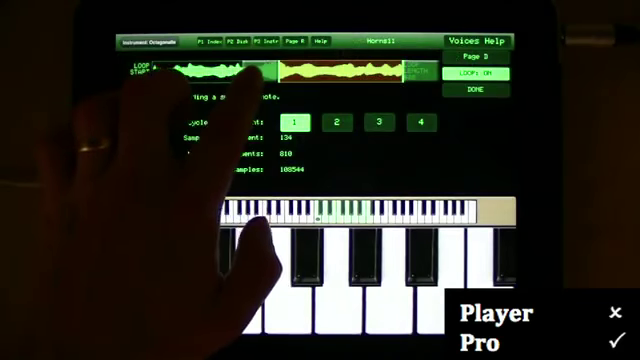
click(238, 41)
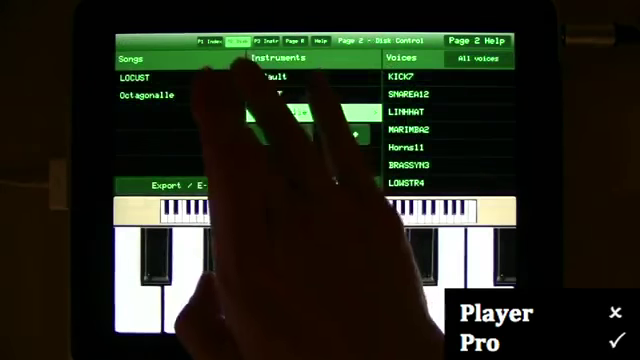
click(219, 117)
Create empty song 'My New Song' with Octagonalle at 140 bpm and open Page R.
click(312, 163)
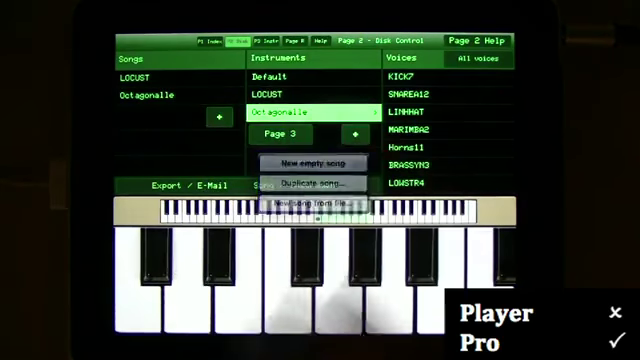
click(305, 81)
text(My New Song)
key(Return)
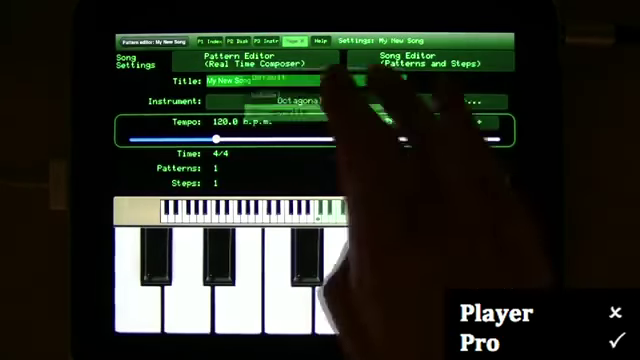
click(458, 101)
click(463, 121)
click(293, 41)
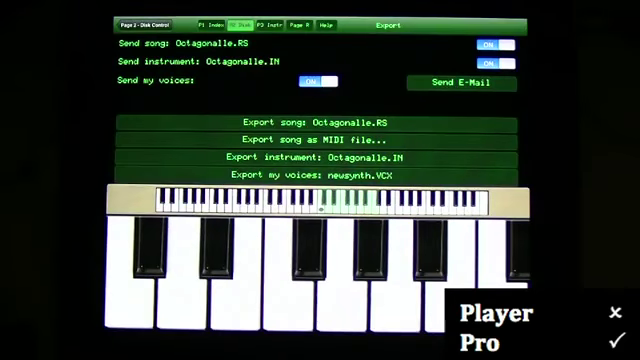
Toggle Send my voices and export the song file Octagonalle.RS.
click(318, 81)
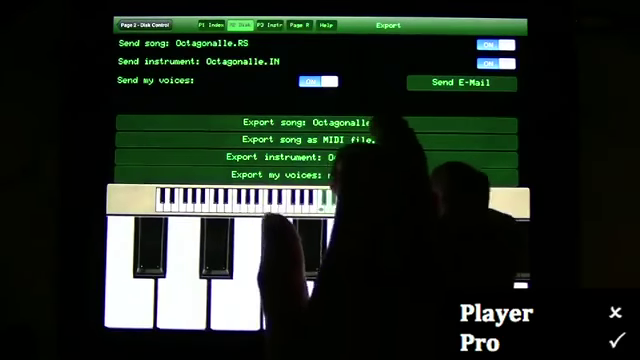
click(330, 122)
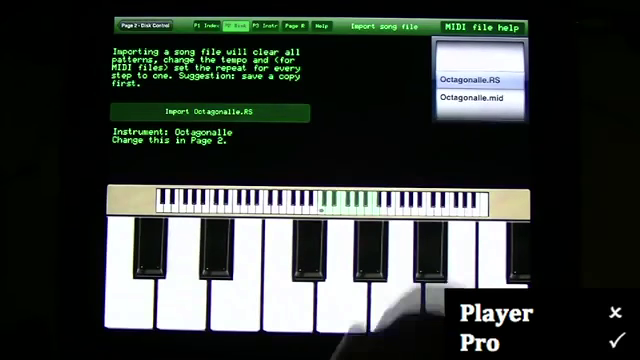
click(471, 97)
click(470, 63)
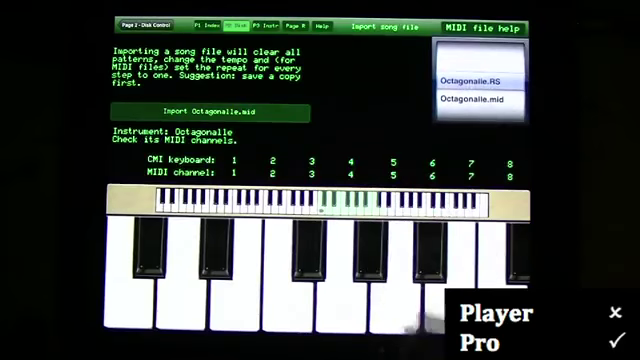